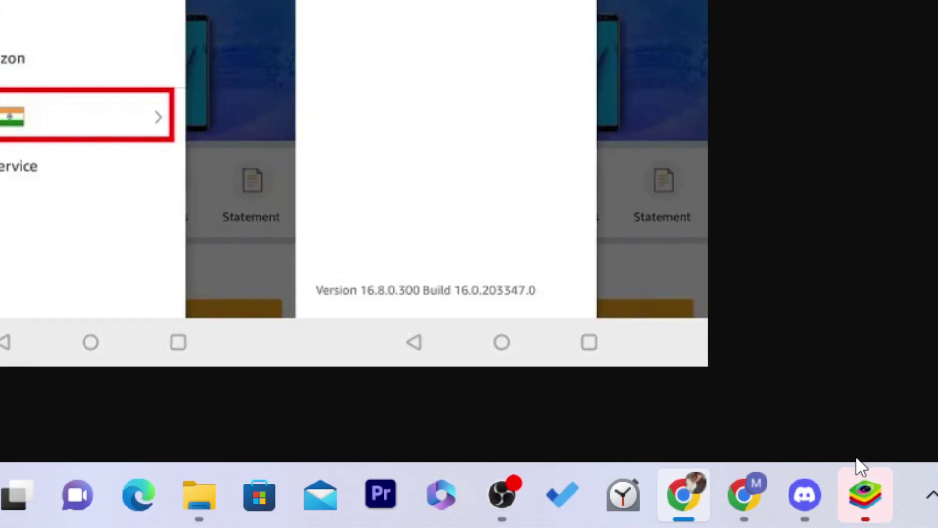
Bring the BlueStacks Amazon app forward and open Country/Region & Language settings
left_click(872, 495)
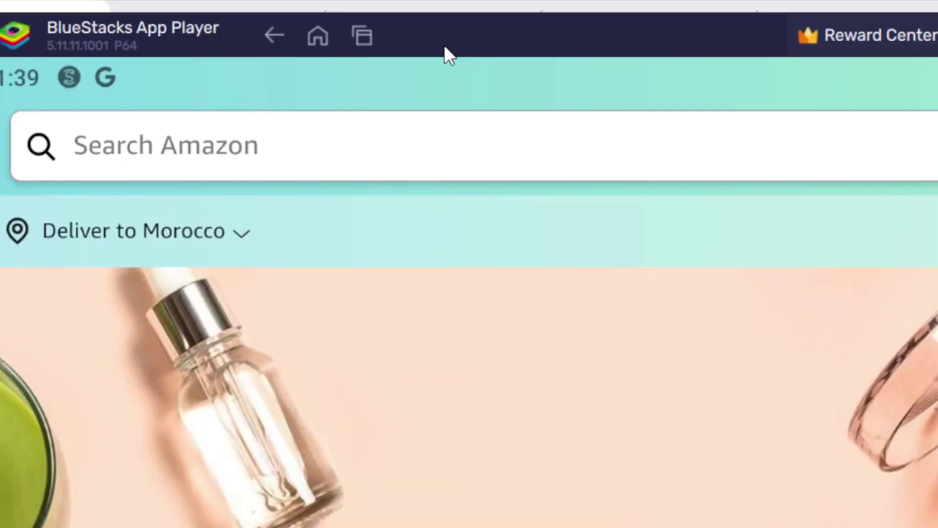
left_click_drag(445, 43, 79, 204)
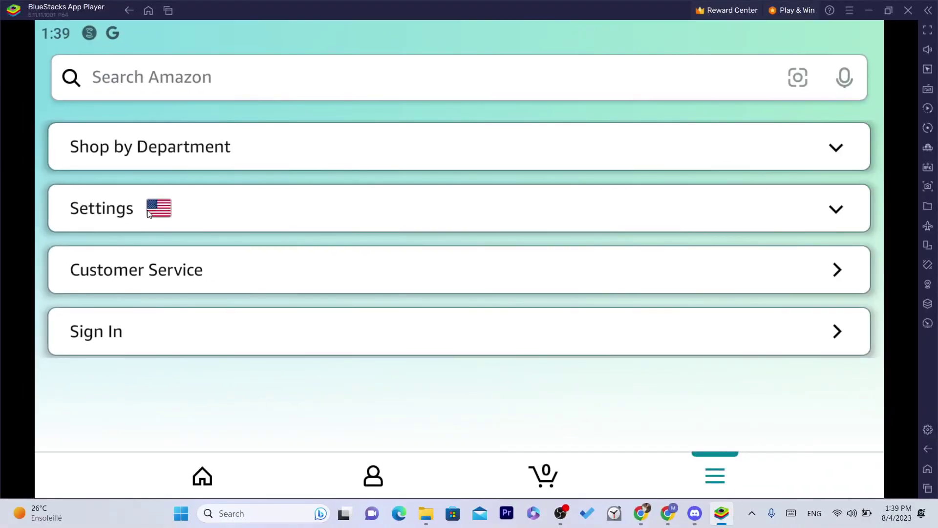
left_click(148, 213)
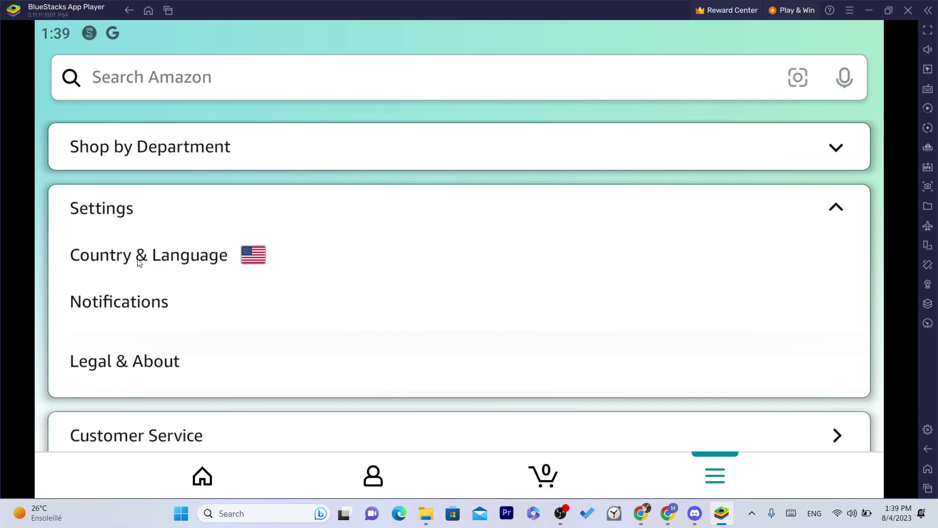
left_click(139, 261)
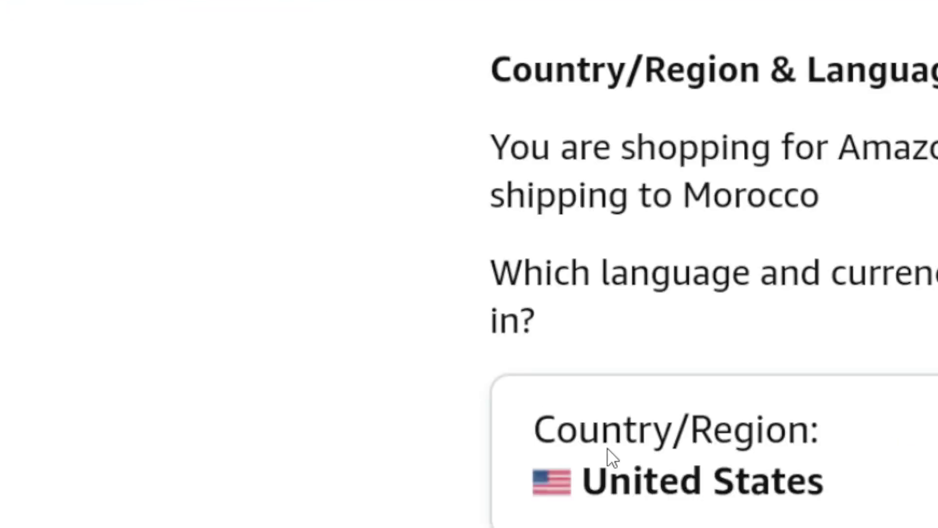
scroll(718, 441, "down", 3)
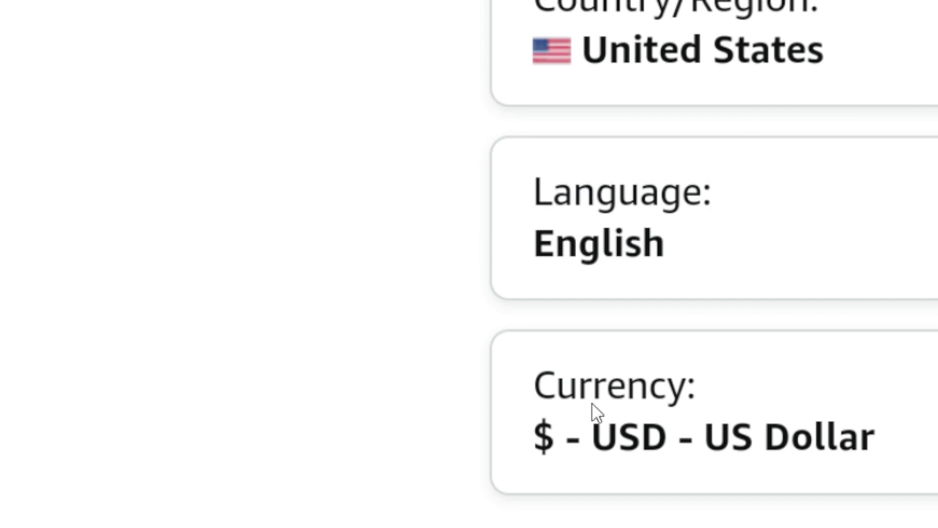
Choose ARS - Argentine Peso as the currency and confirm with Done
left_click(623, 422)
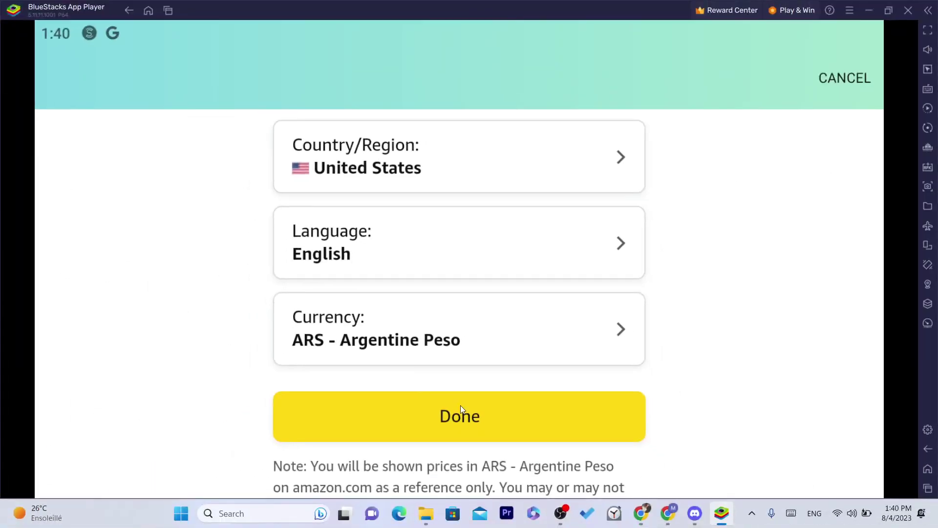
left_click(446, 432)
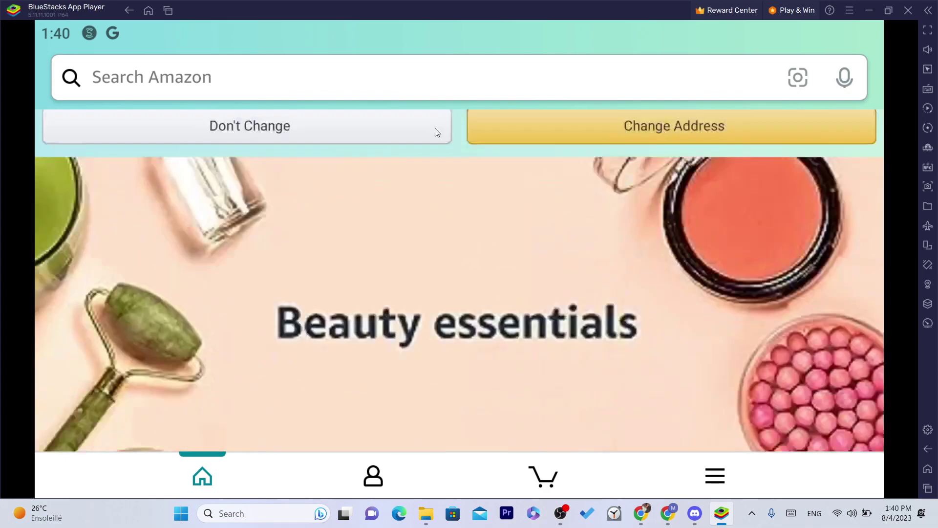
scroll(448, 331, "down", 3)
scroll(425, 338, "down", 3)
scroll(425, 294, "down", 3)
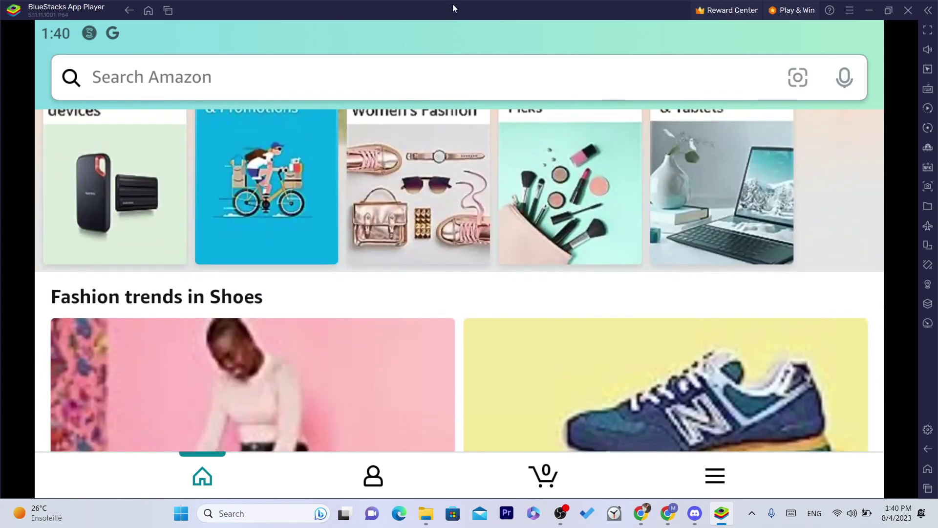
scroll(402, 356, "down", 3)
scroll(404, 348, "down", 3)
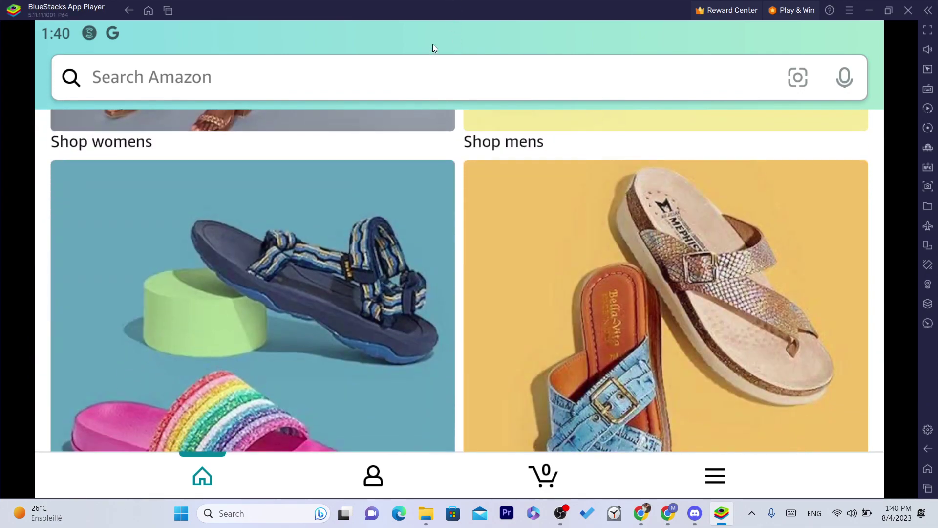
scroll(408, 336, "down", 3)
Open the Search Amazon bar to show recent search suggestions
left_click(336, 79)
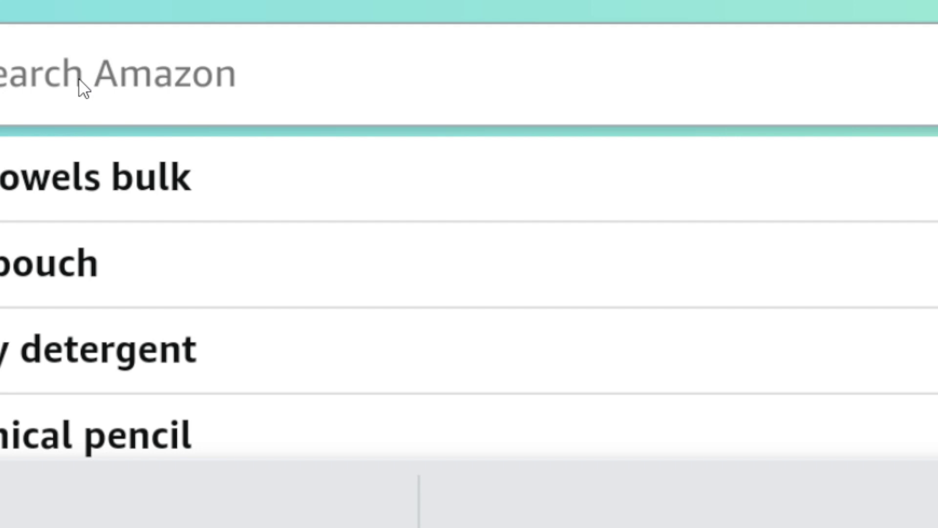
type("blouse")
Search for 'house' to list House seasons priced in ARS
key("Return")
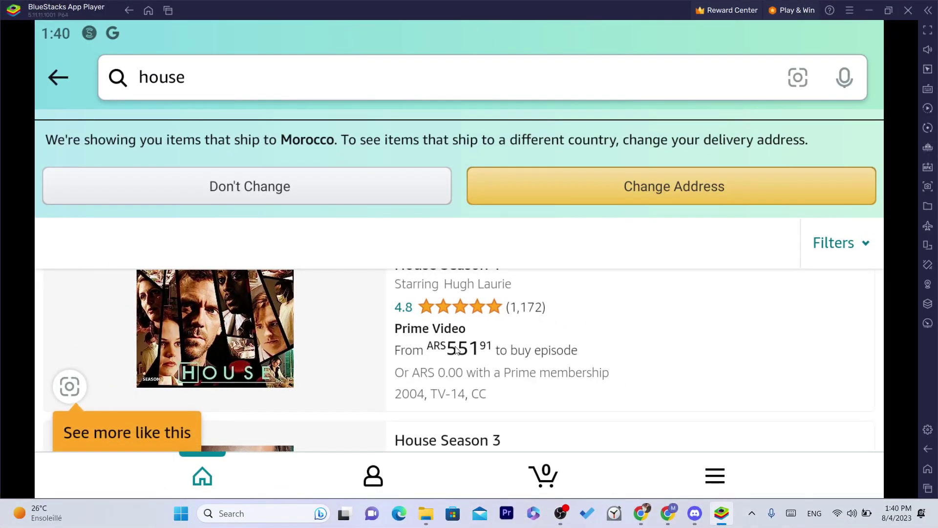
scroll(435, 332, "down", 4)
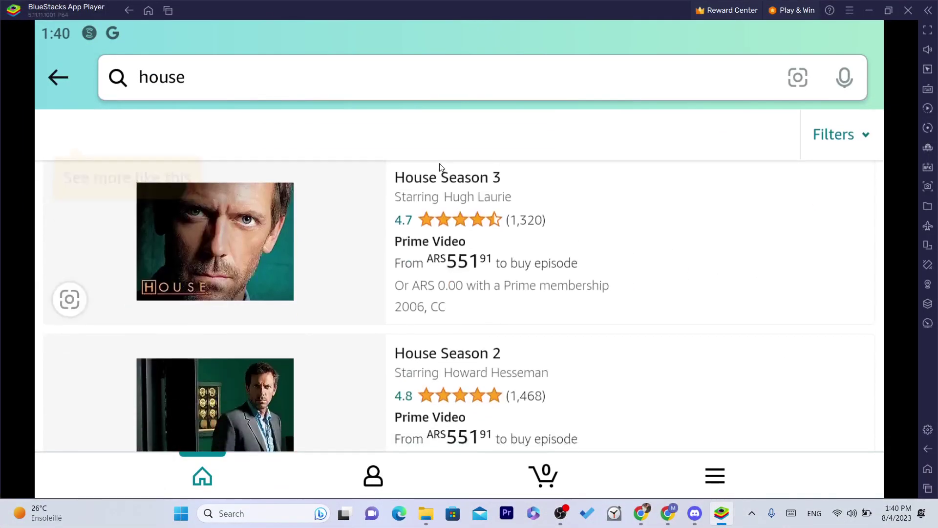
scroll(397, 368, "down", 3)
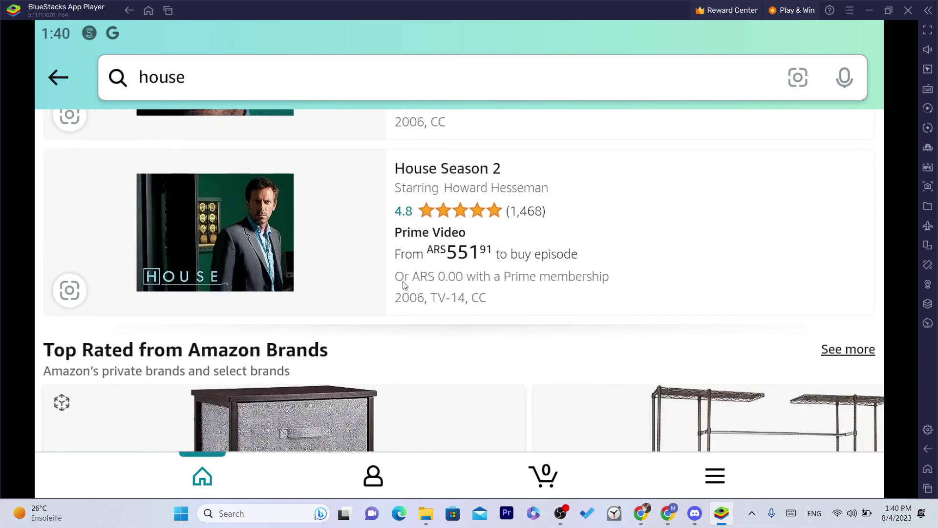
scroll(403, 285, "down", 4)
scroll(418, 249, "down", 4)
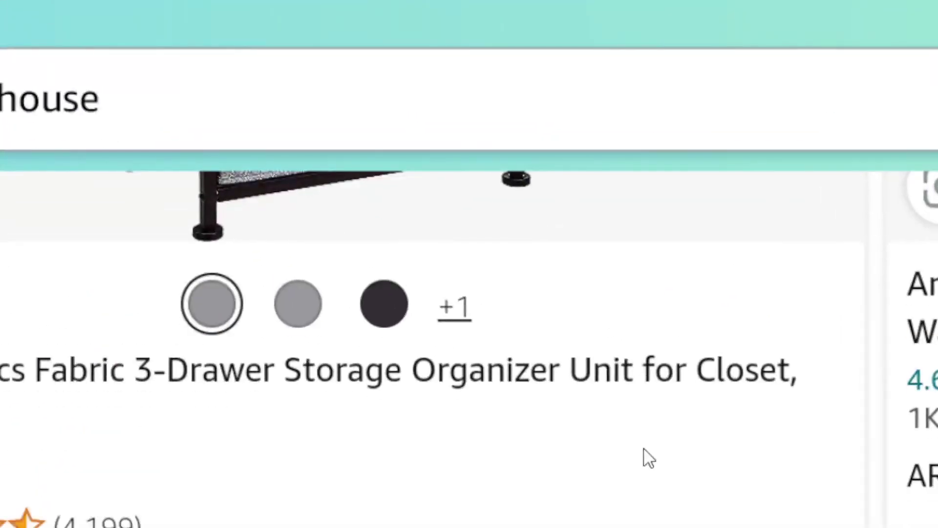
scroll(648, 459, "down", 4)
scroll(704, 411, "down", 2)
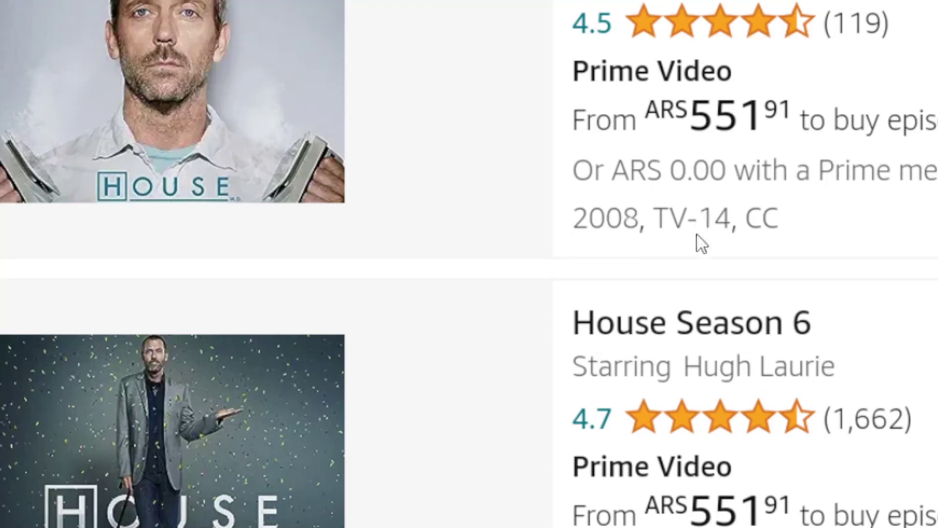
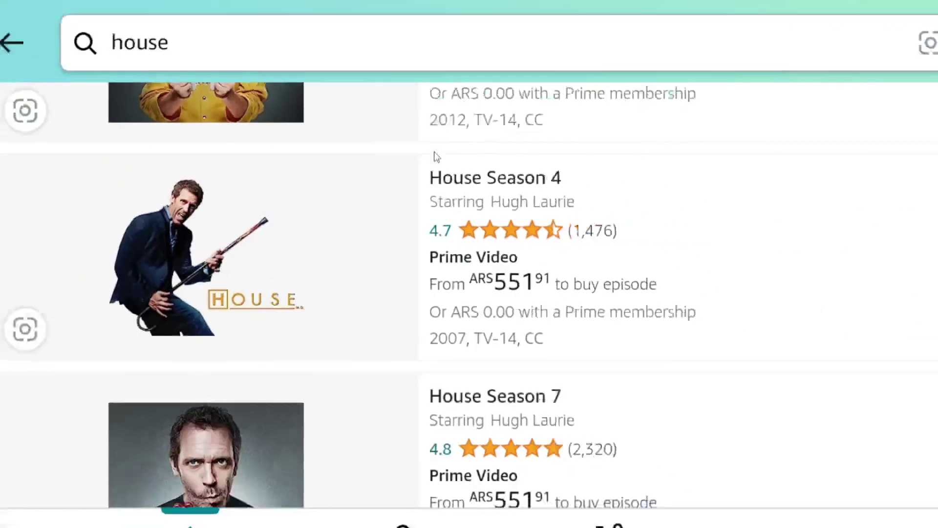
scroll(435, 156, "down", 3)
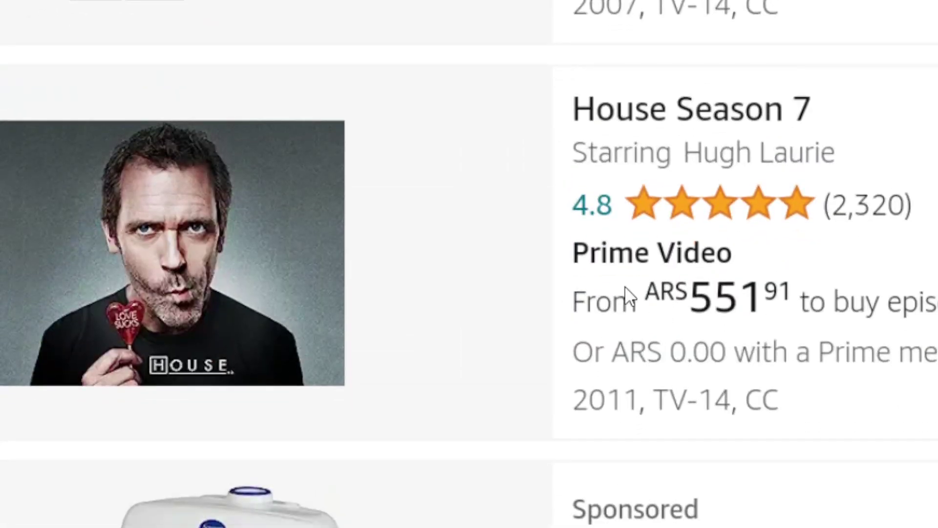